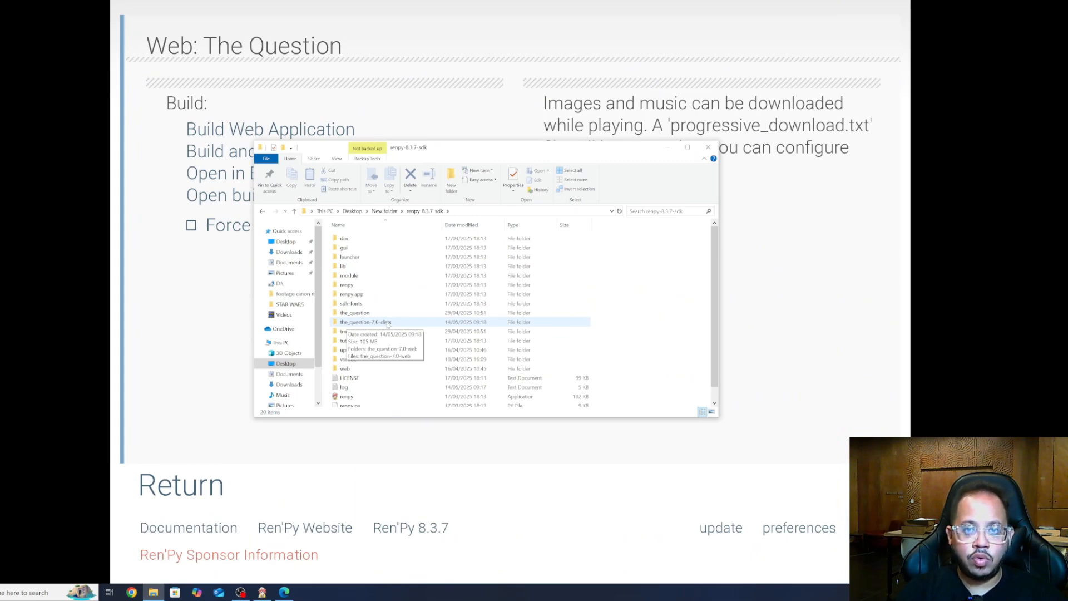
Open the the_question-7.0-dists web build folder, then bring up the itch.io Creator Dashboard
{"action": "double_click", "coordinate": [387, 323]}
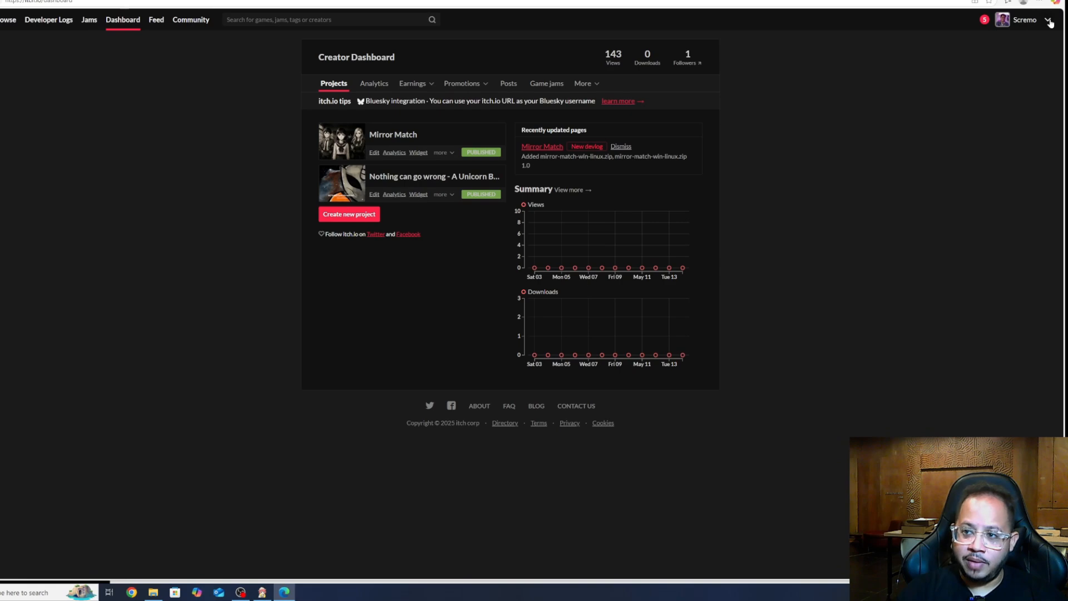
Open the Create a new project form from the Creator Dashboard
{"action": "left_click", "coordinate": [1049, 22]}
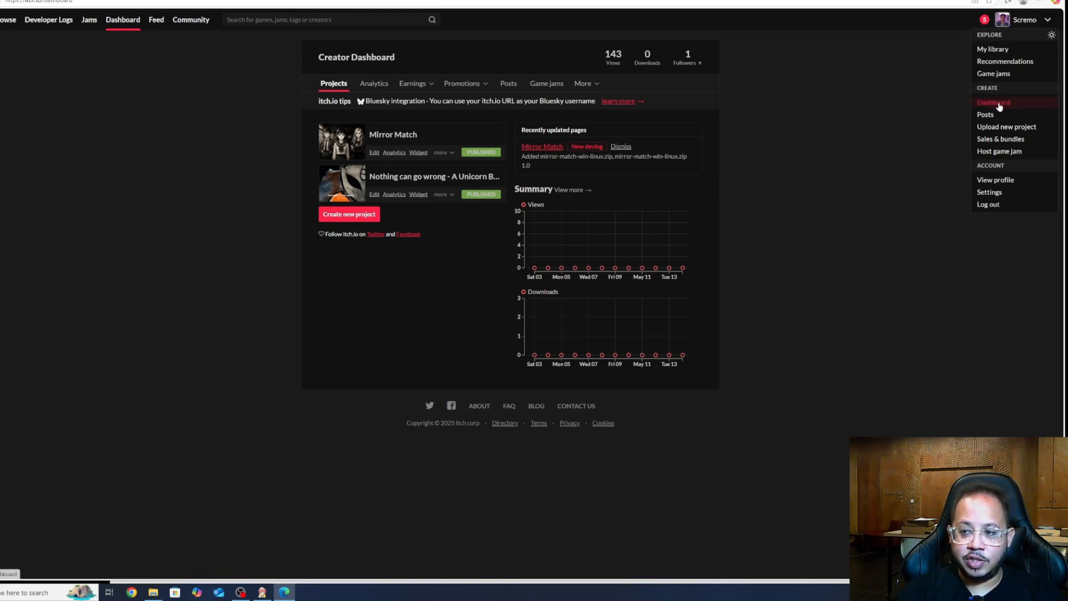
{"action": "left_click", "coordinate": [832, 178]}
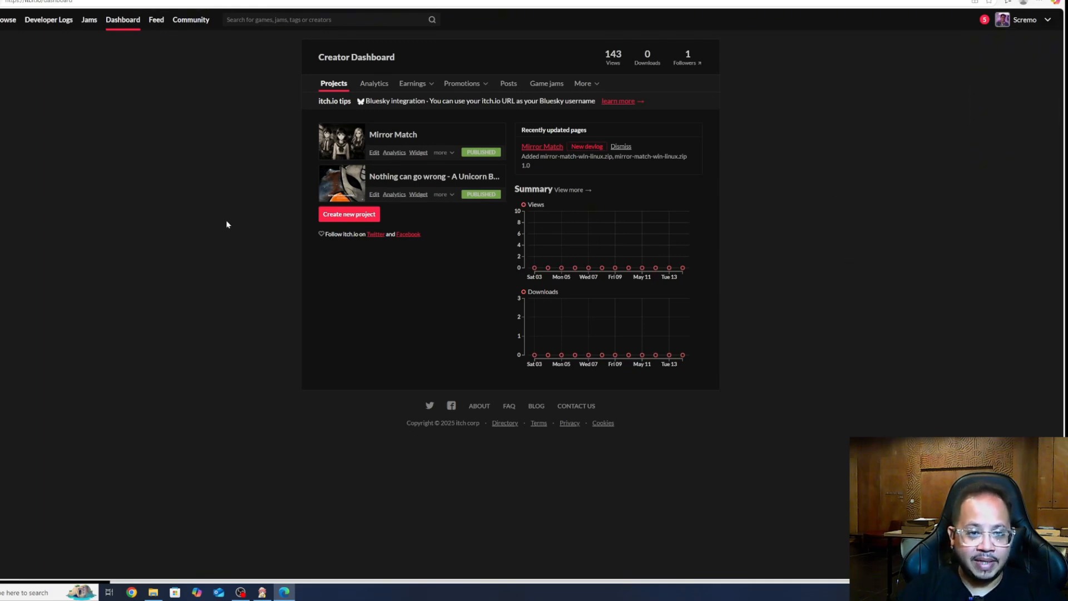
{"action": "left_click", "coordinate": [366, 218]}
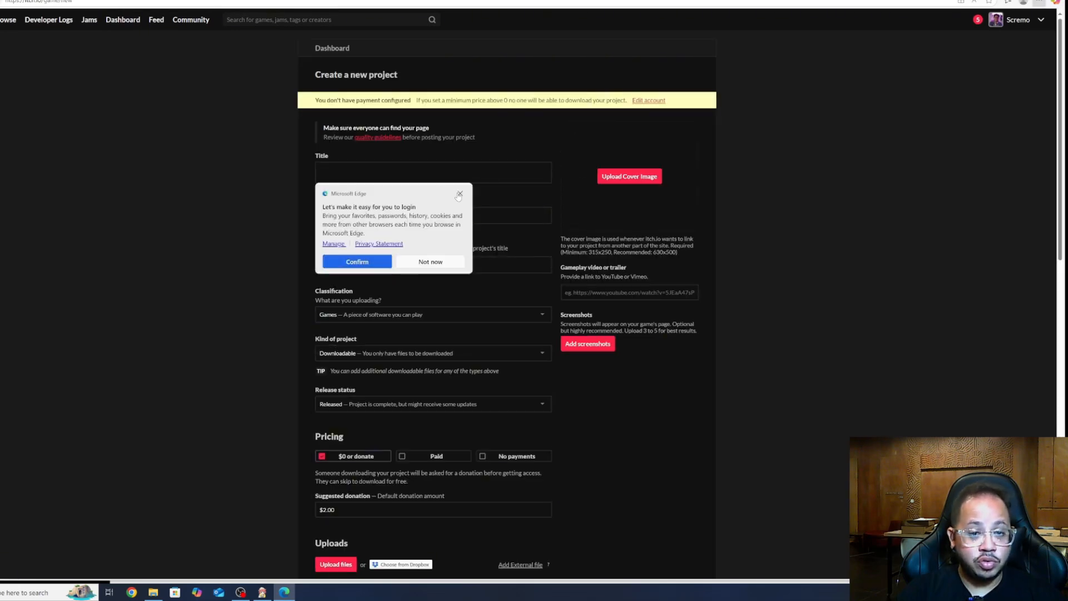
Title the project 'The Question', keep URL the-question, and add tagline 'GAME FOR AI4GOOD'
{"action": "left_click", "coordinate": [459, 194]}
{"action": "type", "text": "Th"}
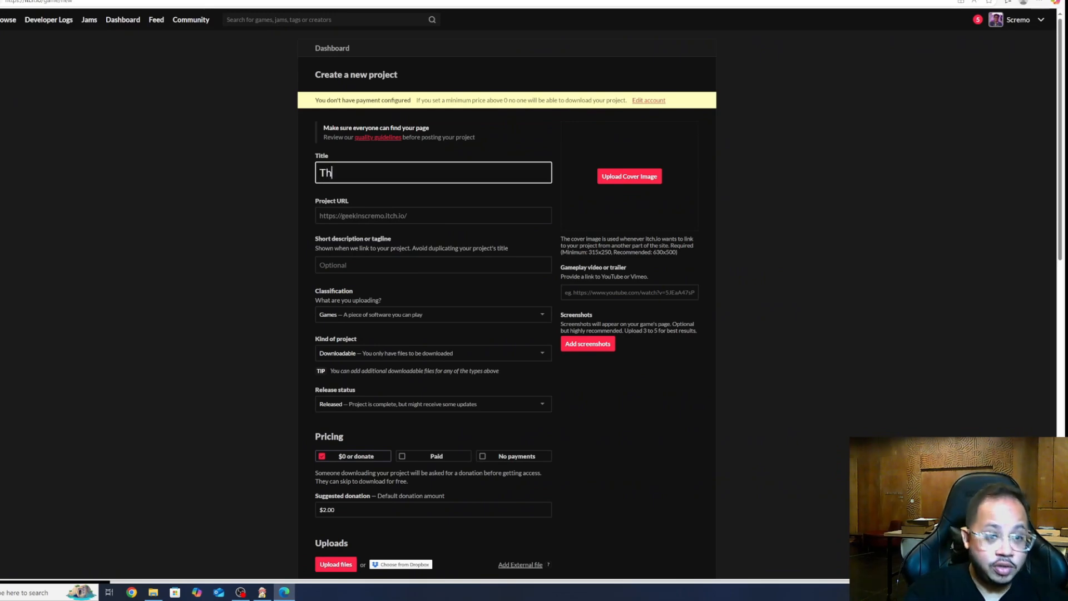
{"action": "type", "text": "e Question"}
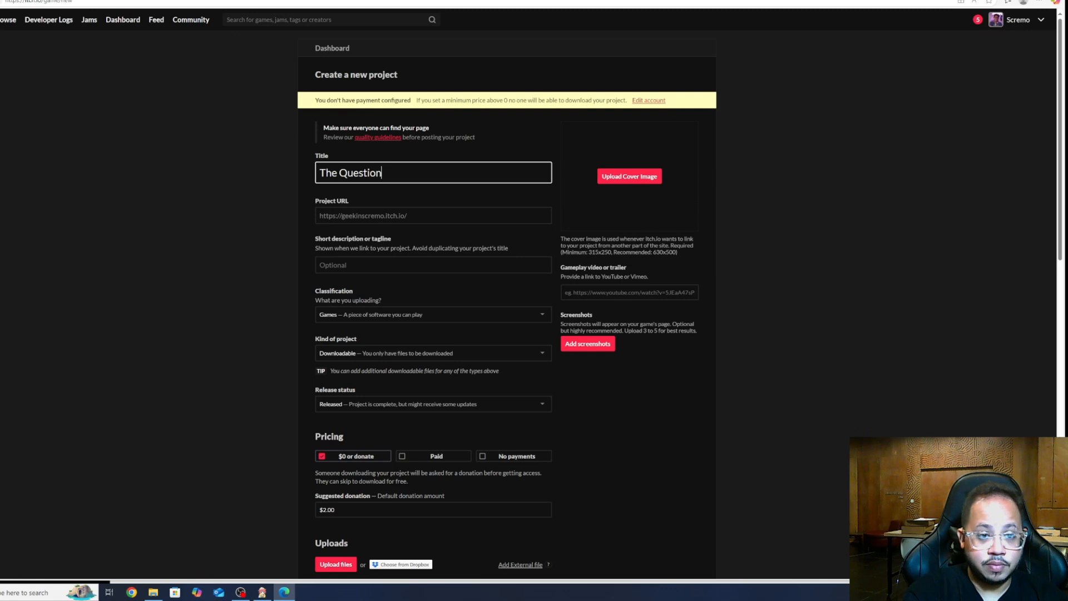
{"action": "left_click", "coordinate": [447, 214]}
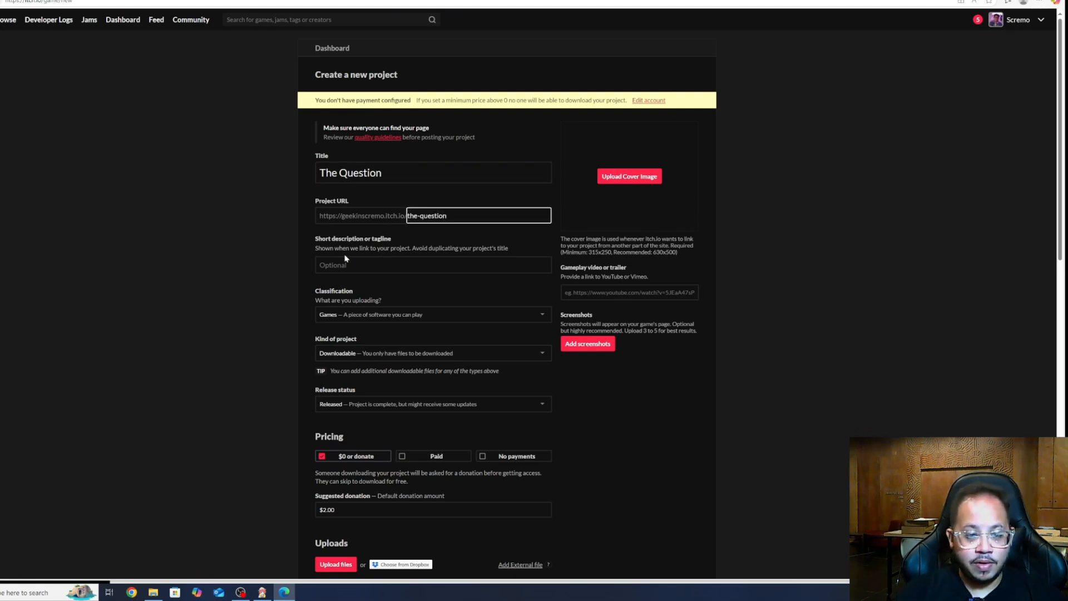
{"action": "left_click", "coordinate": [275, 255]}
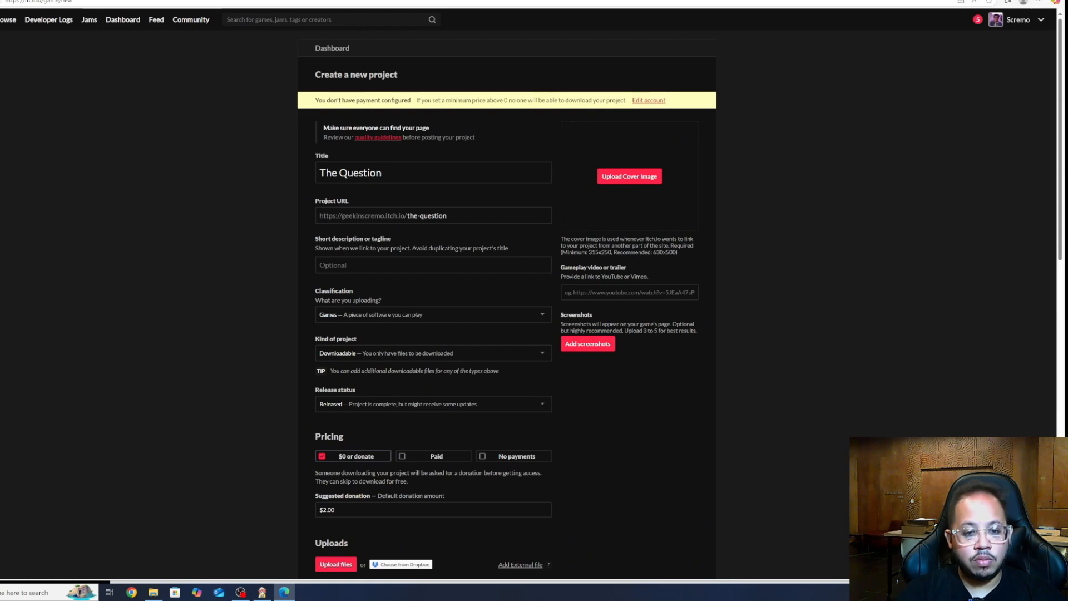
{"action": "left_click", "coordinate": [432, 264]}
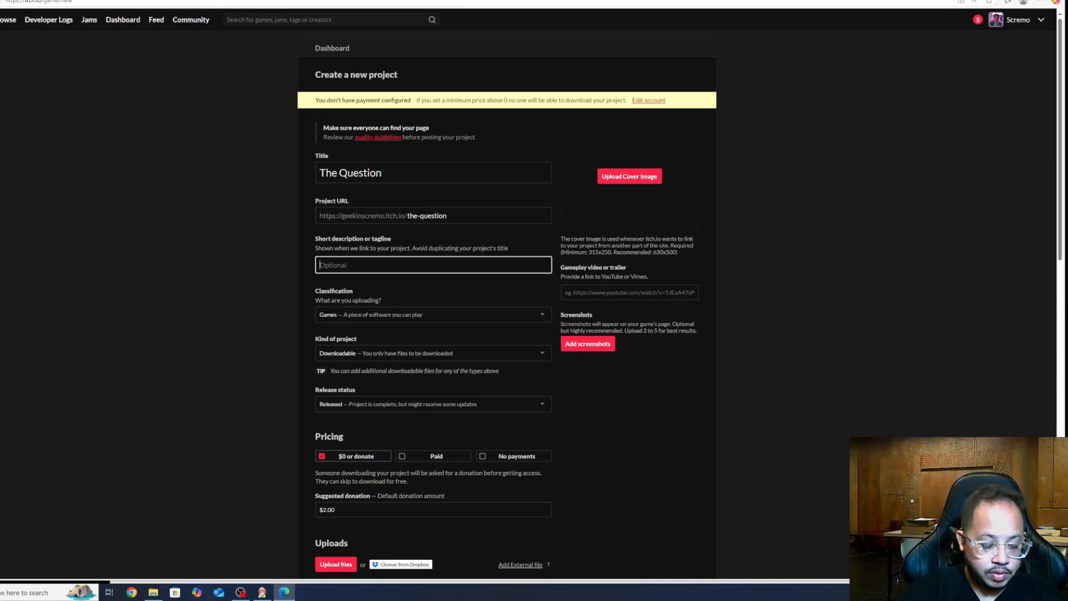
{"action": "type", "text": "GAME FOR AI4GOOD"}
Keep the classification as Games and set Kind of project to HTML
{"action": "left_click", "coordinate": [406, 317]}
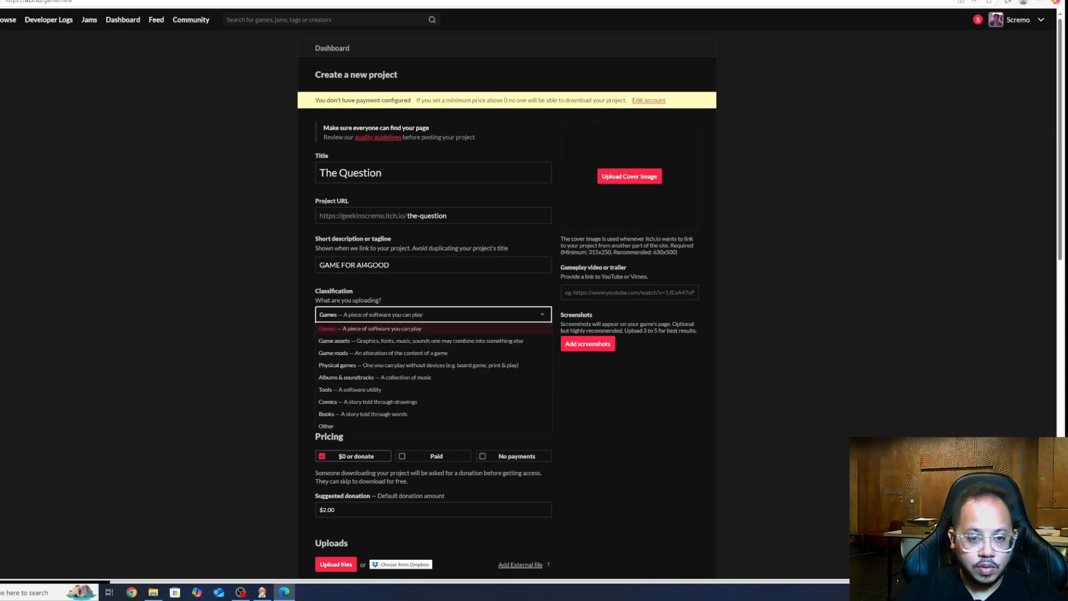
{"action": "left_click", "coordinate": [404, 327]}
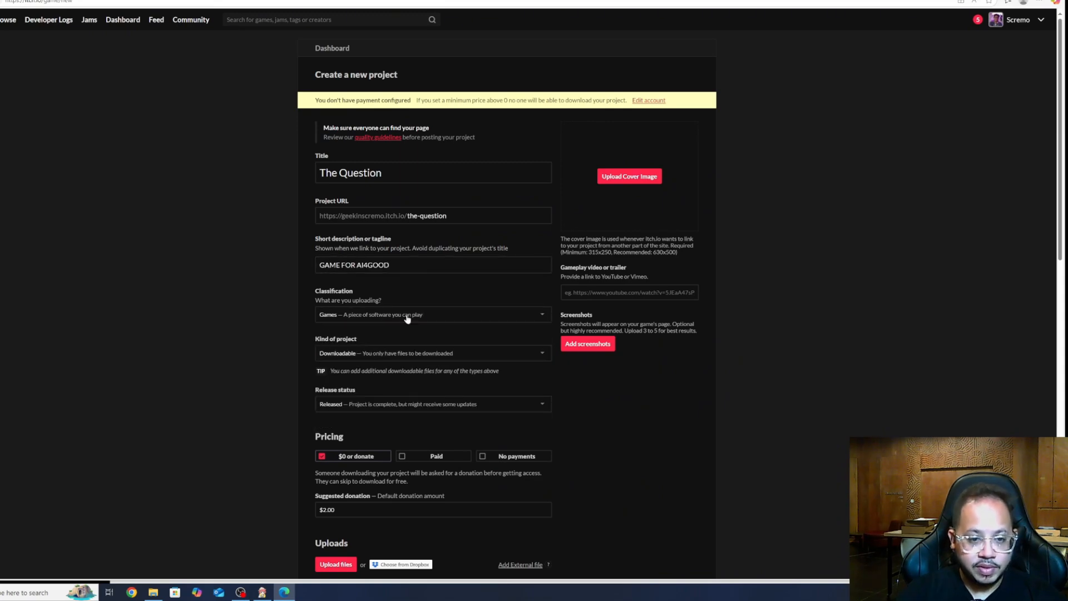
{"action": "left_click", "coordinate": [377, 355]}
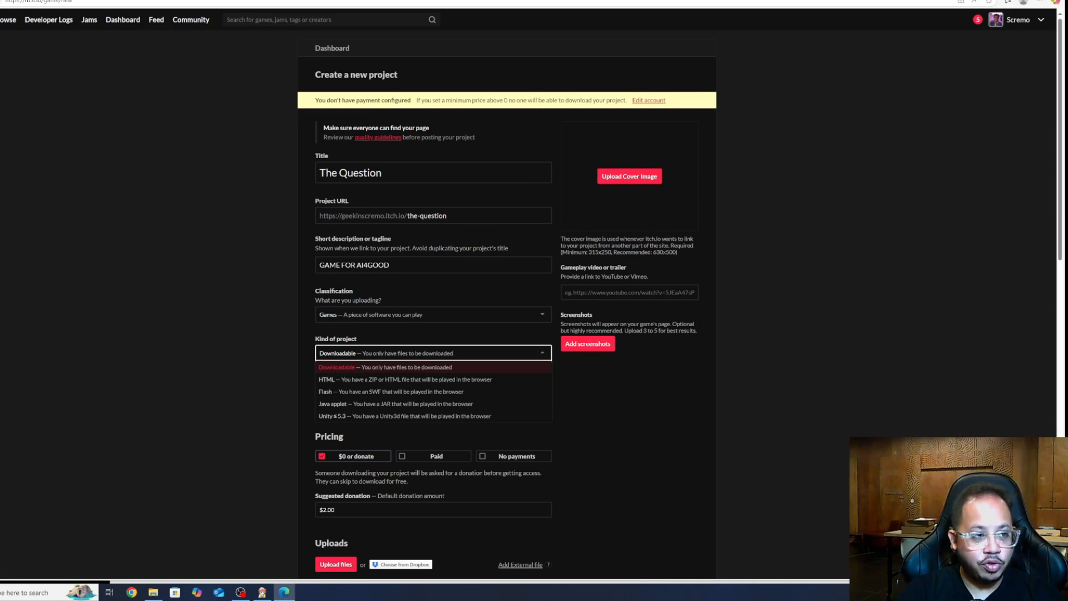
{"action": "left_click", "coordinate": [374, 354]}
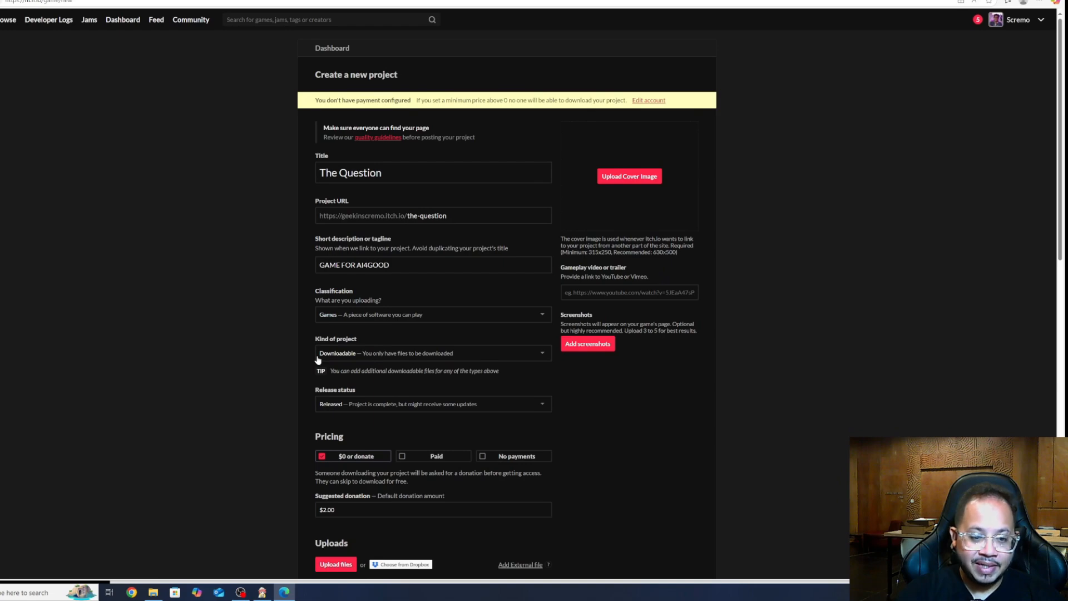
{"action": "left_click", "coordinate": [368, 354]}
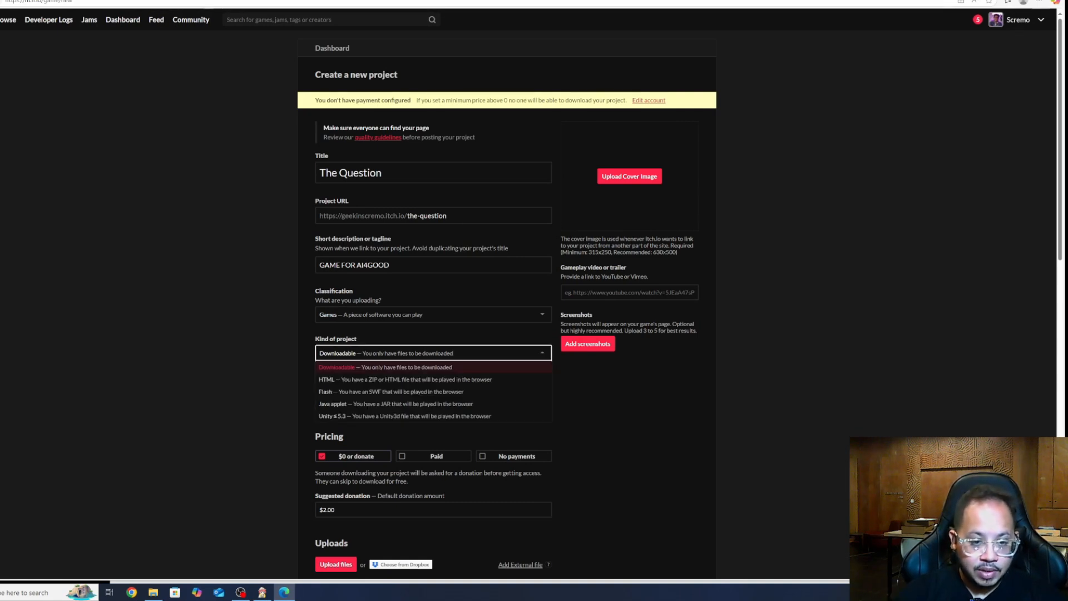
{"action": "left_click", "coordinate": [370, 380]}
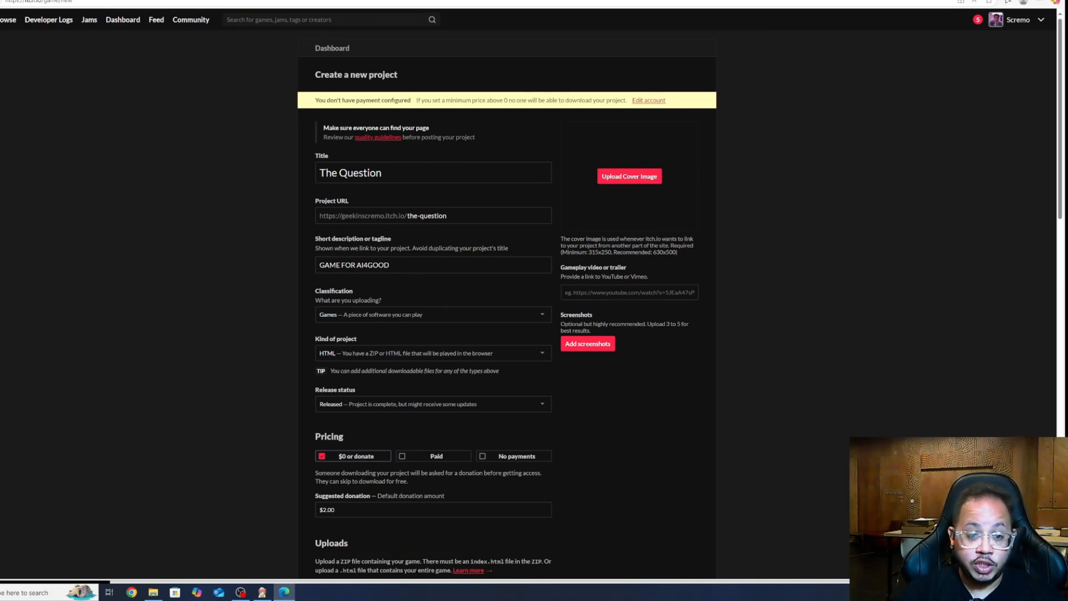
Set pricing to No payments and upload the_question-7.0-web.zip as the game file
{"action": "scroll", "coordinate": [312, 388], "scroll_direction": "down", "scroll_amount": 2}
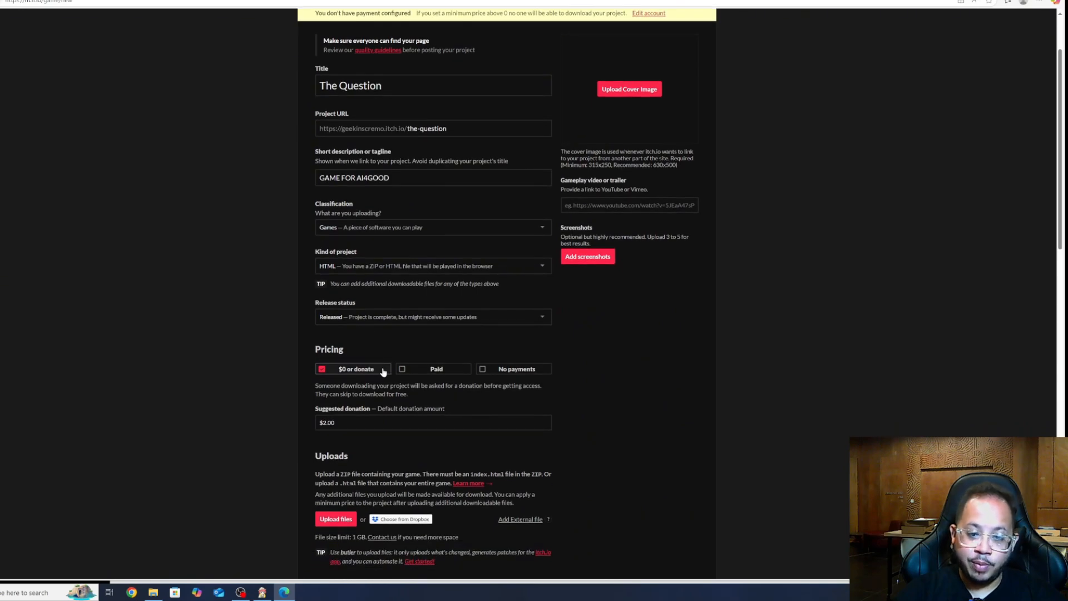
{"action": "left_click", "coordinate": [481, 369]}
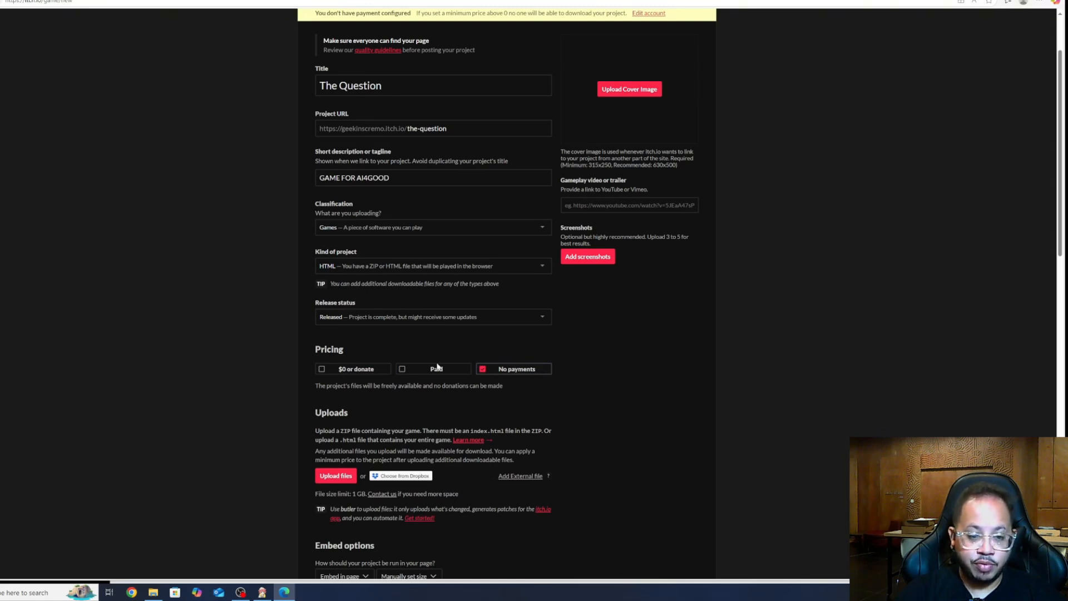
{"action": "scroll", "coordinate": [381, 410], "scroll_direction": "down", "scroll_amount": 2}
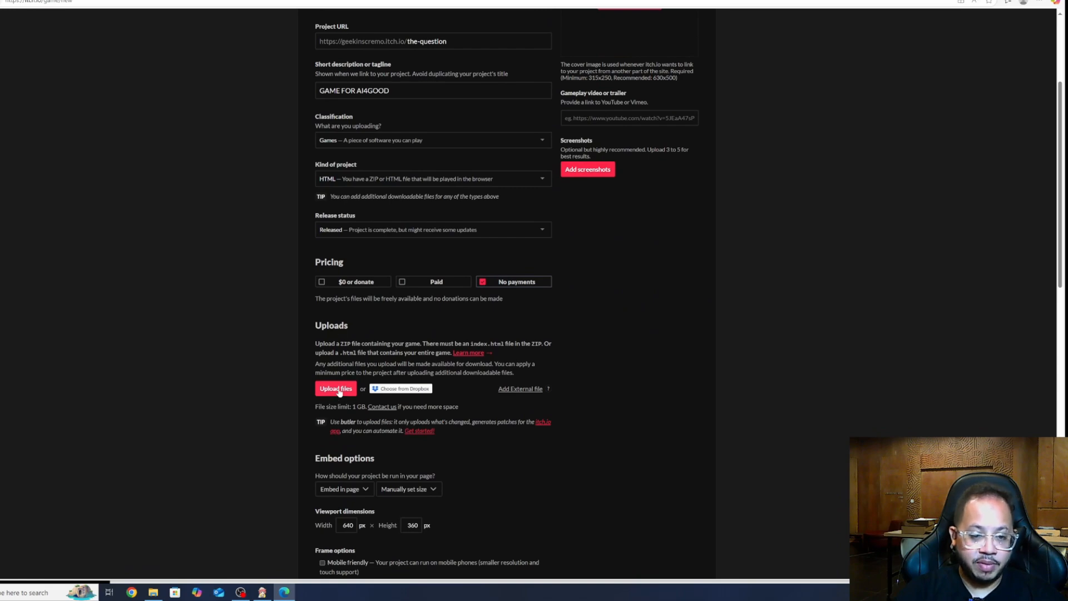
{"action": "left_click", "coordinate": [336, 389]}
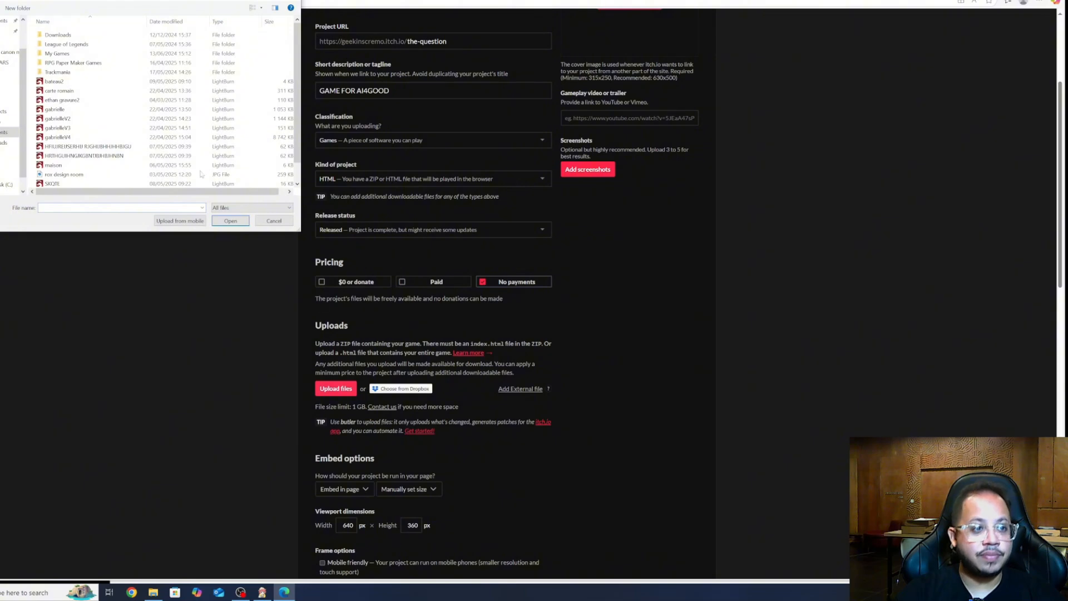
{"action": "left_click", "coordinate": [2, 122]}
{"action": "left_click", "coordinate": [114, 45]}
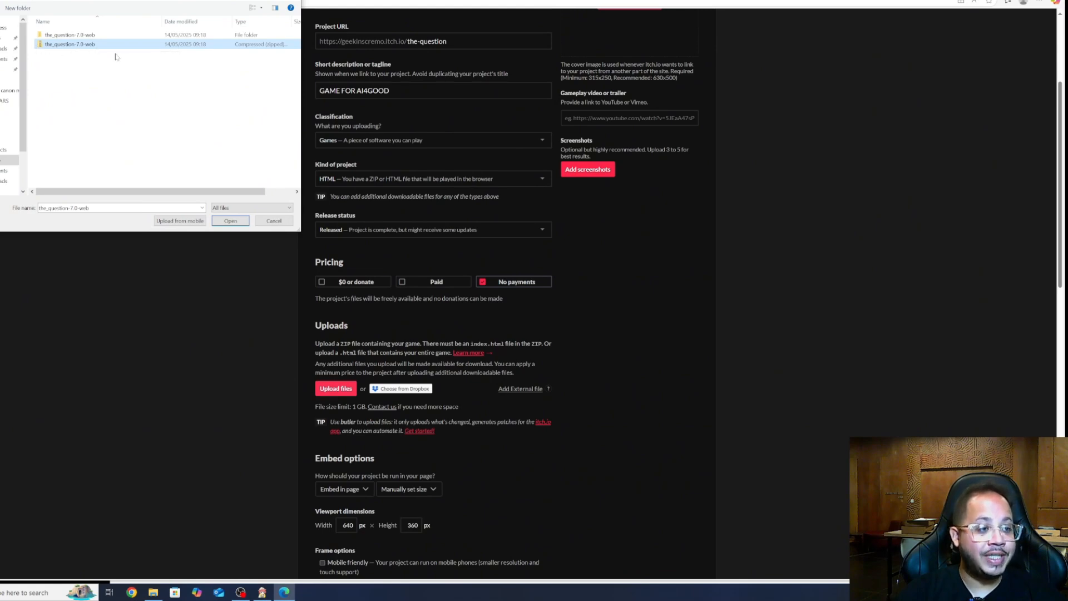
{"action": "left_click", "coordinate": [230, 221]}
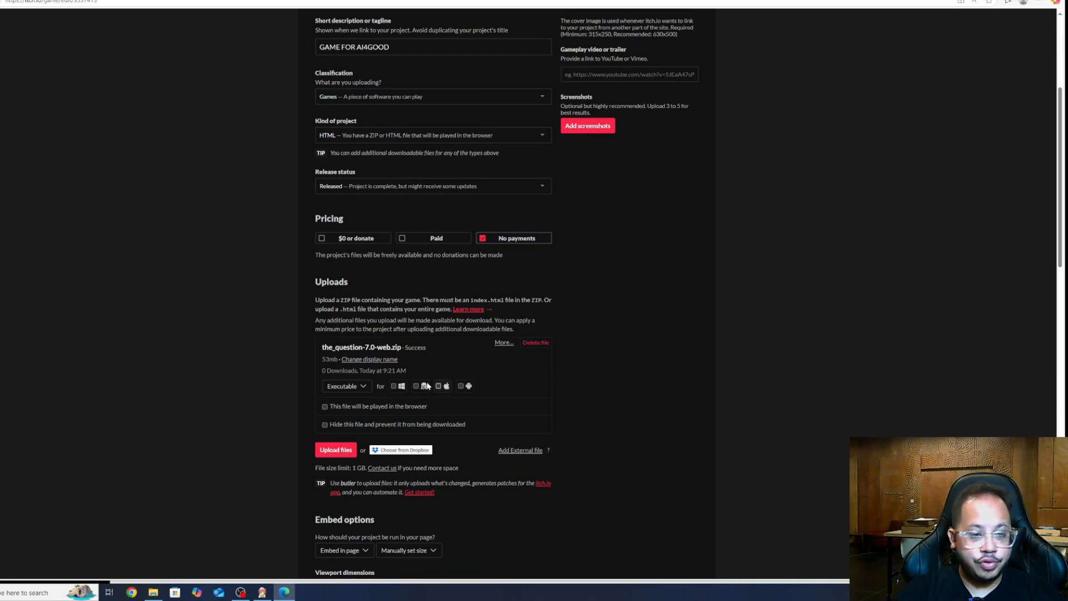
Keep the zip's file type as Executable and mark it playable in the browser
{"action": "left_click", "coordinate": [365, 388]}
{"action": "left_click", "coordinate": [365, 389]}
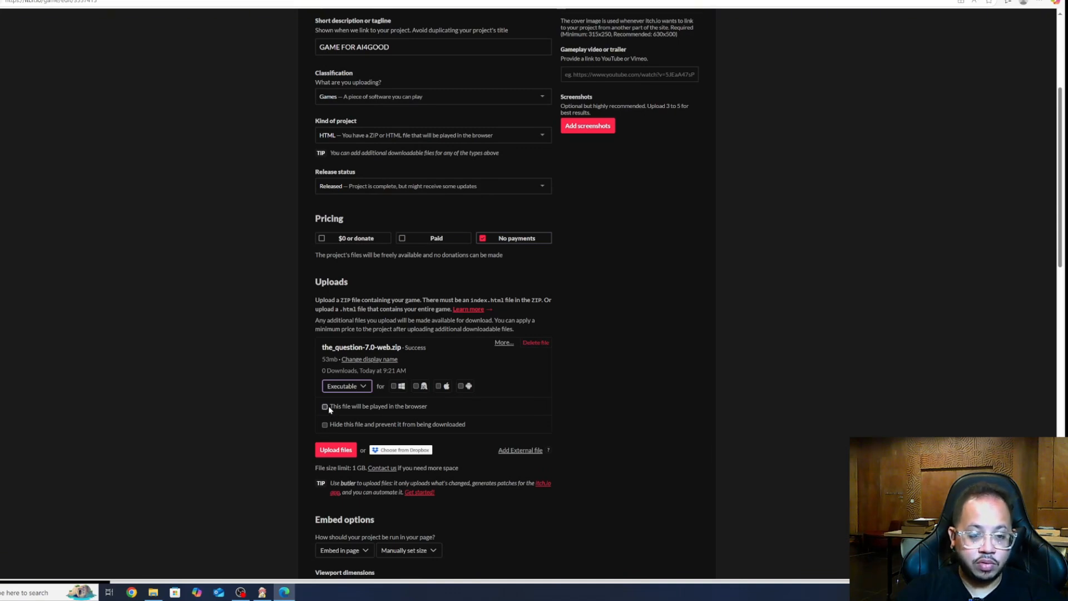
{"action": "left_click", "coordinate": [326, 406]}
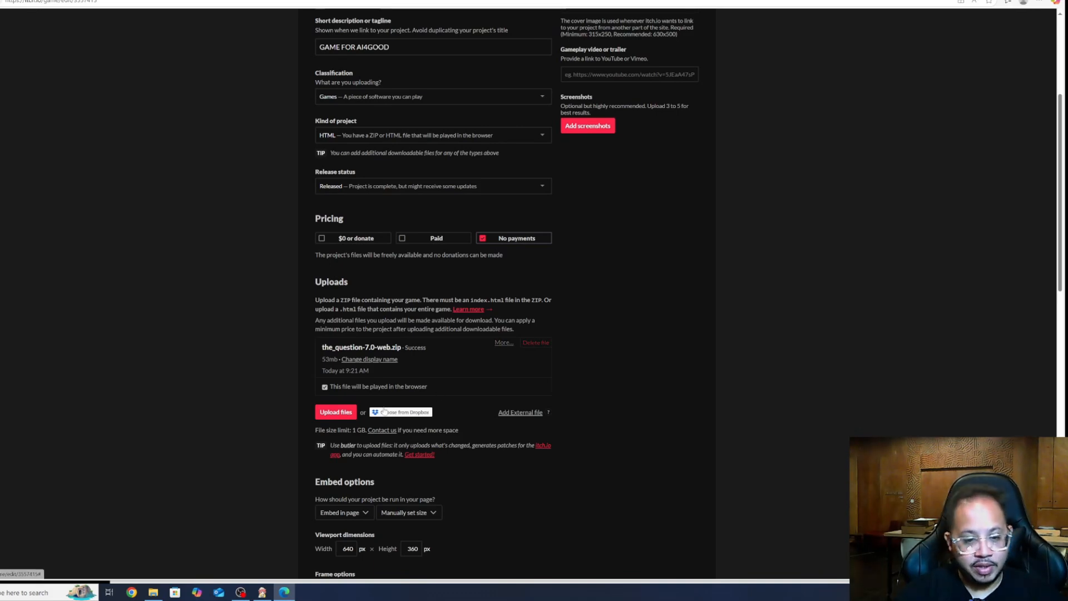
Under Frame options, enable 'Automatically start on page load'
{"action": "scroll", "coordinate": [297, 416], "scroll_direction": "down", "scroll_amount": 2}
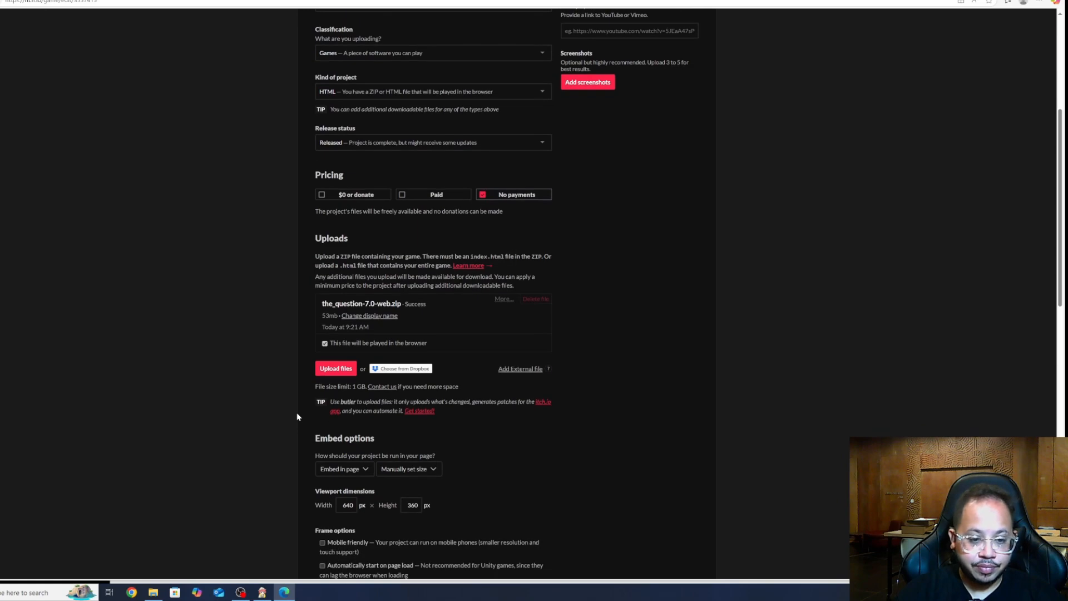
{"action": "scroll", "coordinate": [297, 417], "scroll_direction": "down", "scroll_amount": 4}
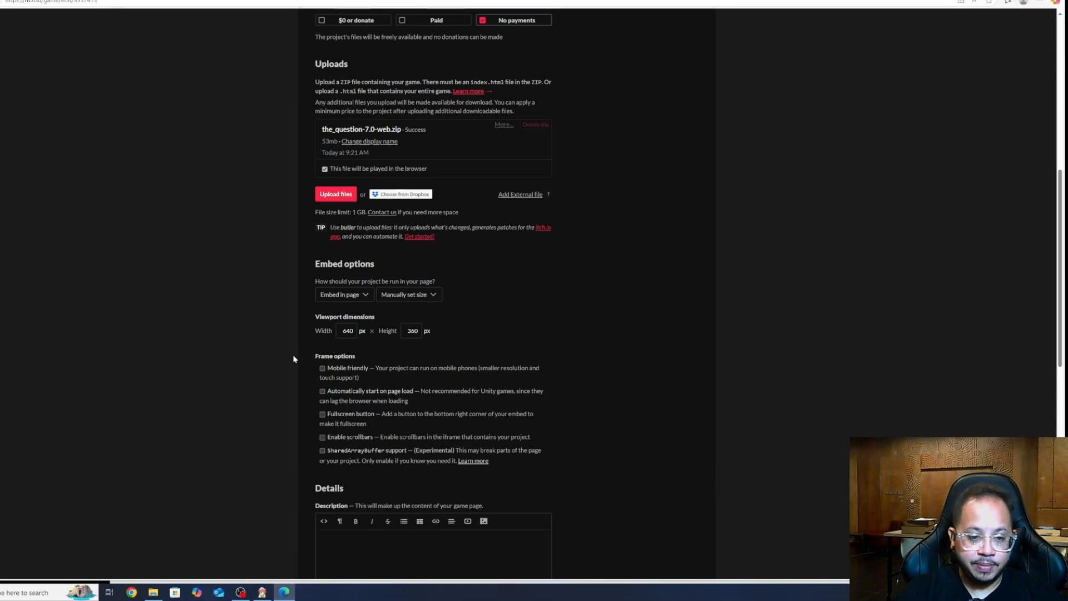
{"action": "scroll", "coordinate": [310, 398], "scroll_direction": "down", "scroll_amount": 1}
{"action": "scroll", "coordinate": [312, 389], "scroll_direction": "down", "scroll_amount": 2}
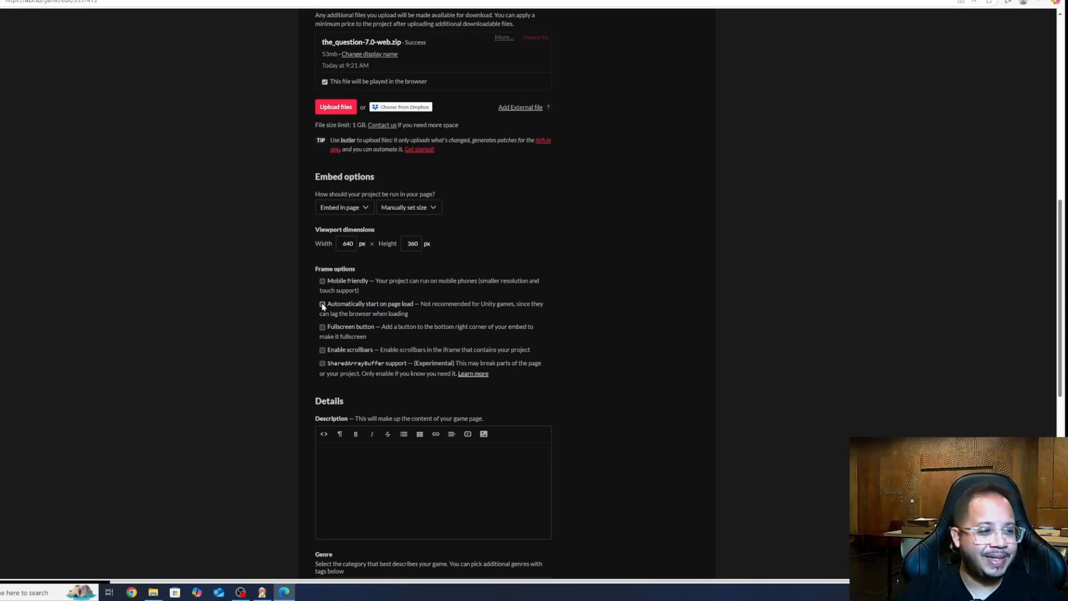
{"action": "left_click", "coordinate": [322, 304]}
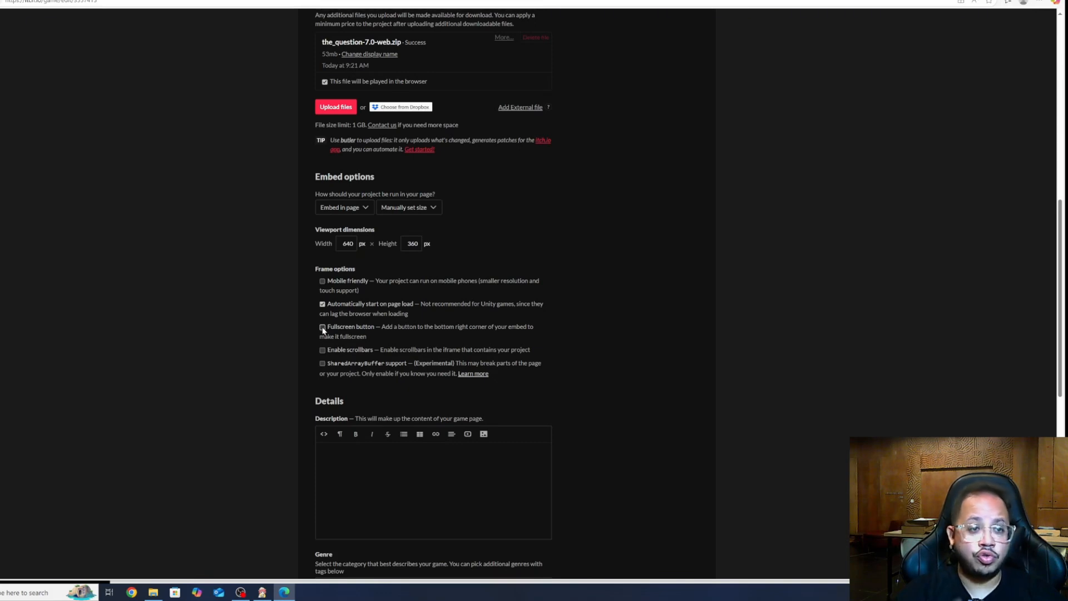
Add a fullscreen button to the embed and enter the description 'test'
{"action": "left_click", "coordinate": [323, 327]}
{"action": "scroll", "coordinate": [322, 328], "scroll_direction": "down", "scroll_amount": 3}
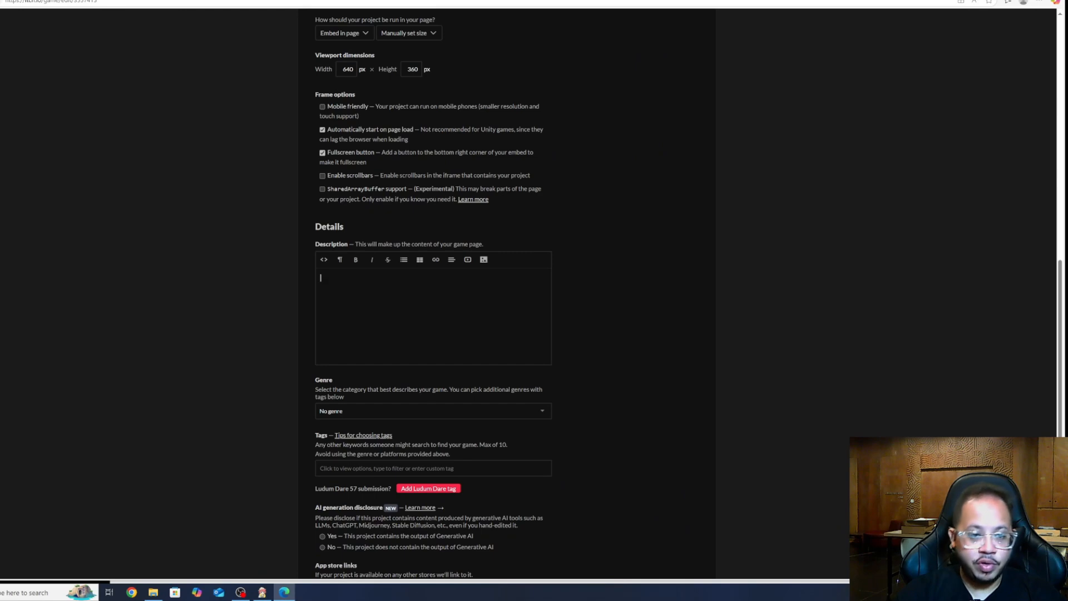
{"action": "type", "text": "test"}
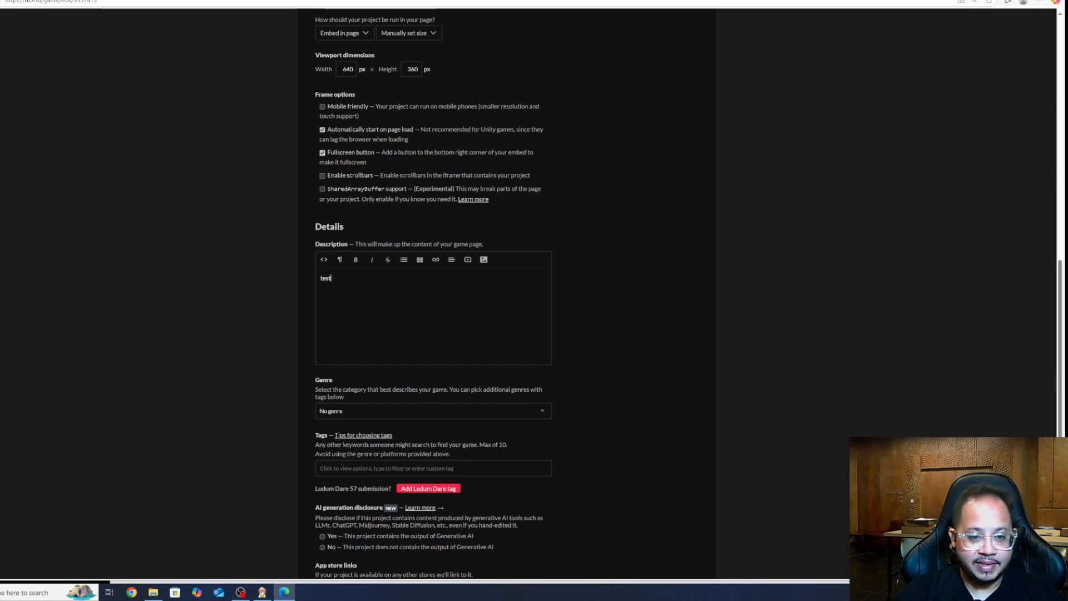
Set the game's genre to Visual Novel
{"action": "left_click", "coordinate": [359, 412]}
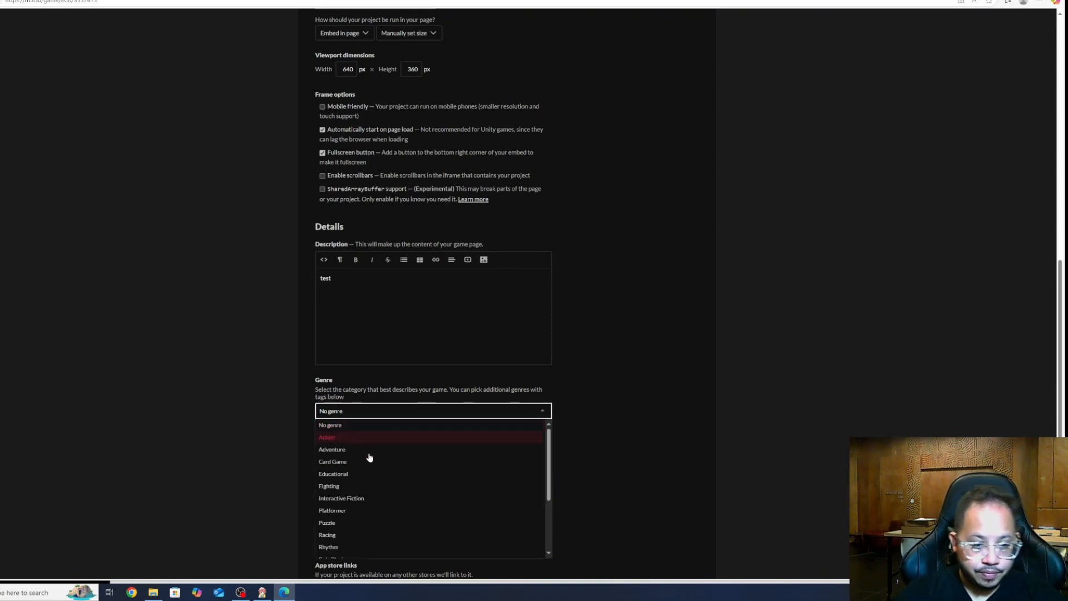
{"action": "scroll", "coordinate": [372, 464], "scroll_direction": "down", "scroll_amount": 5}
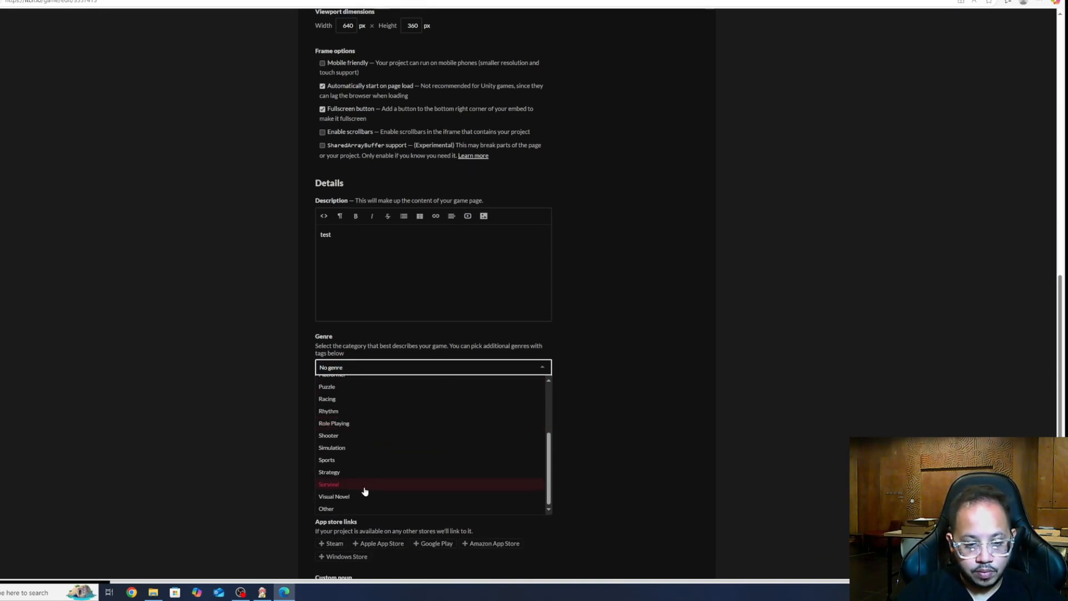
{"action": "left_click", "coordinate": [359, 495]}
{"action": "scroll", "coordinate": [286, 439], "scroll_direction": "down", "scroll_amount": 2}
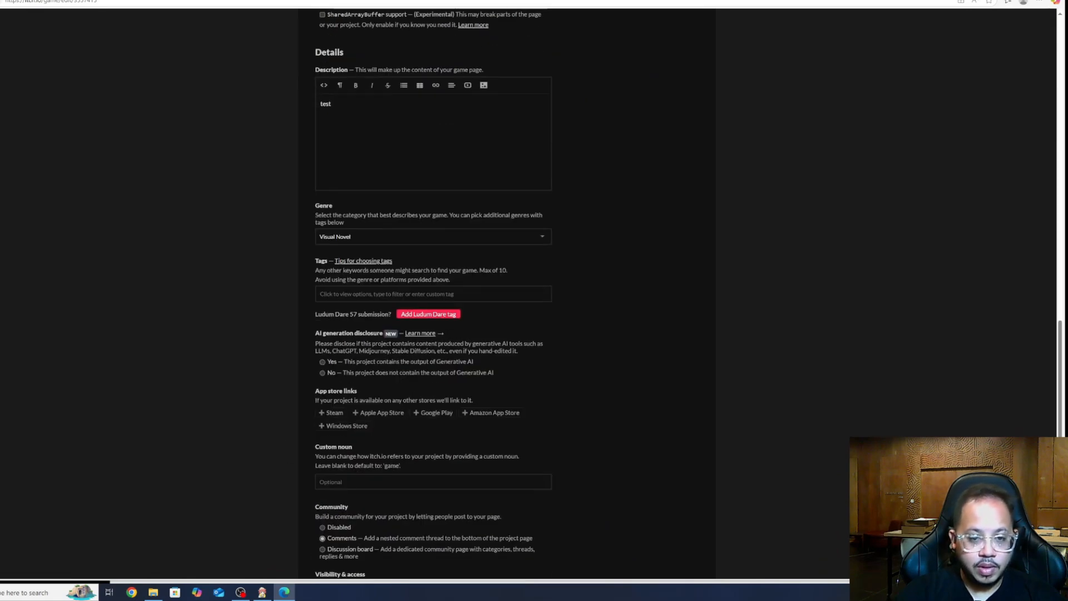
Declare AI generation Yes, ticking Graphics, Text & Dialog, Code and Sounds
{"action": "left_click", "coordinate": [323, 362]}
{"action": "scroll", "coordinate": [284, 429], "scroll_direction": "down", "scroll_amount": 1}
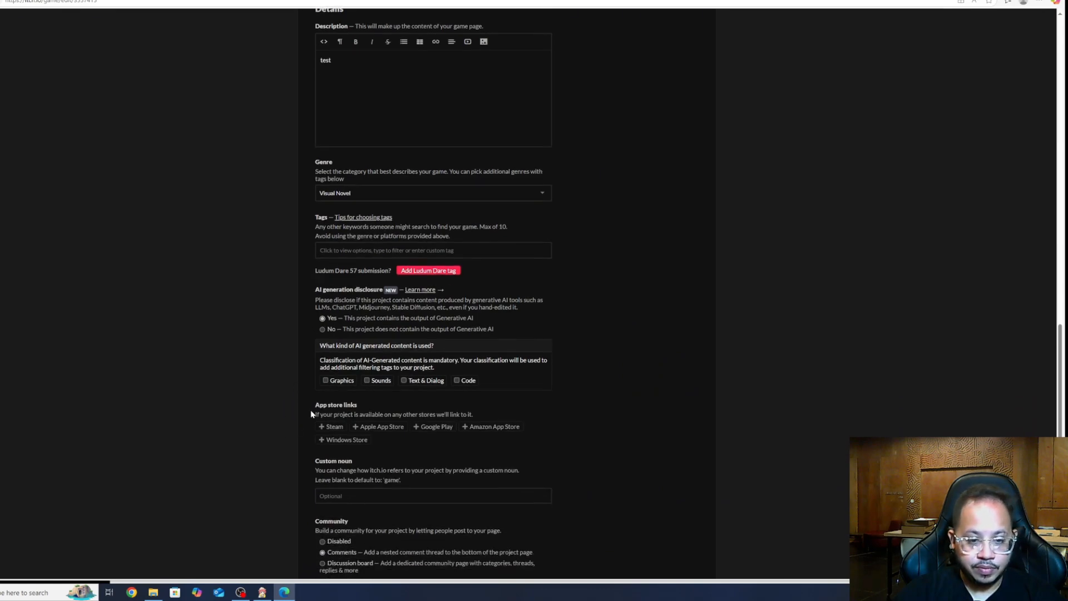
{"action": "left_click", "coordinate": [325, 380]}
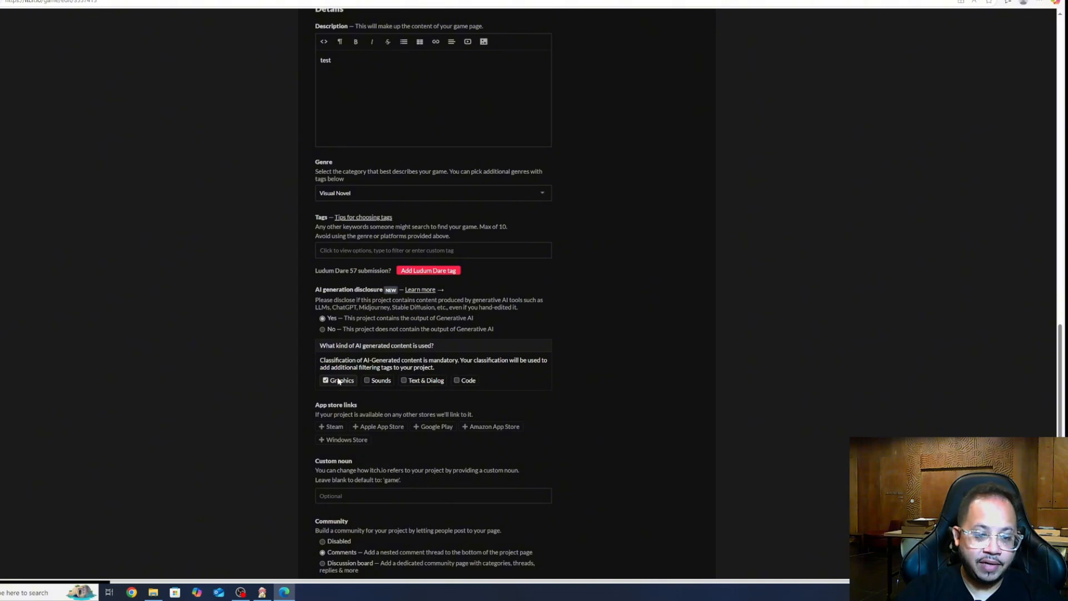
{"action": "left_click", "coordinate": [436, 381]}
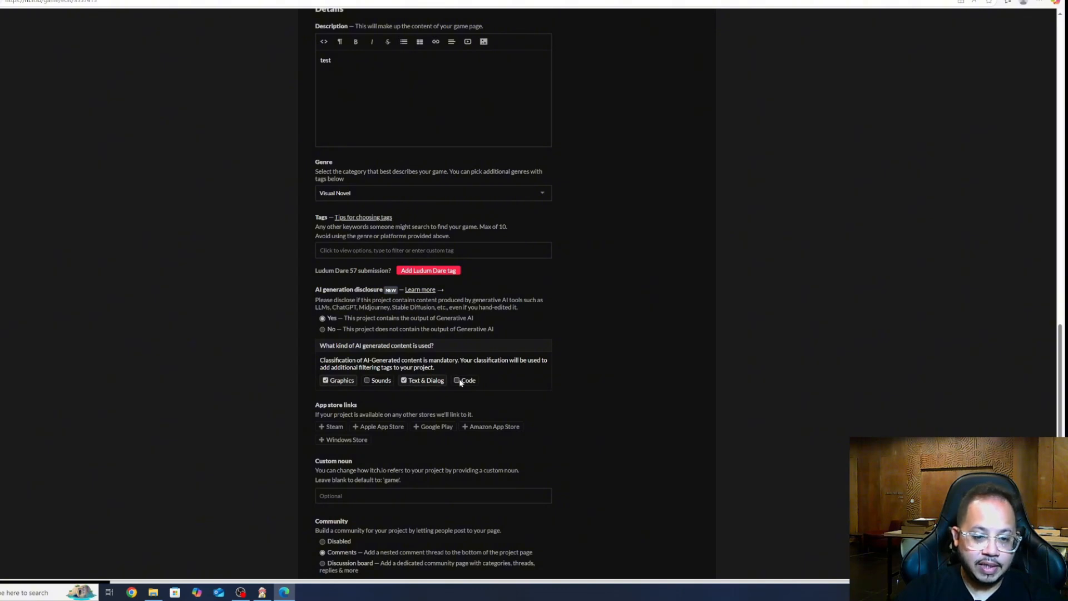
{"action": "left_click", "coordinate": [457, 381]}
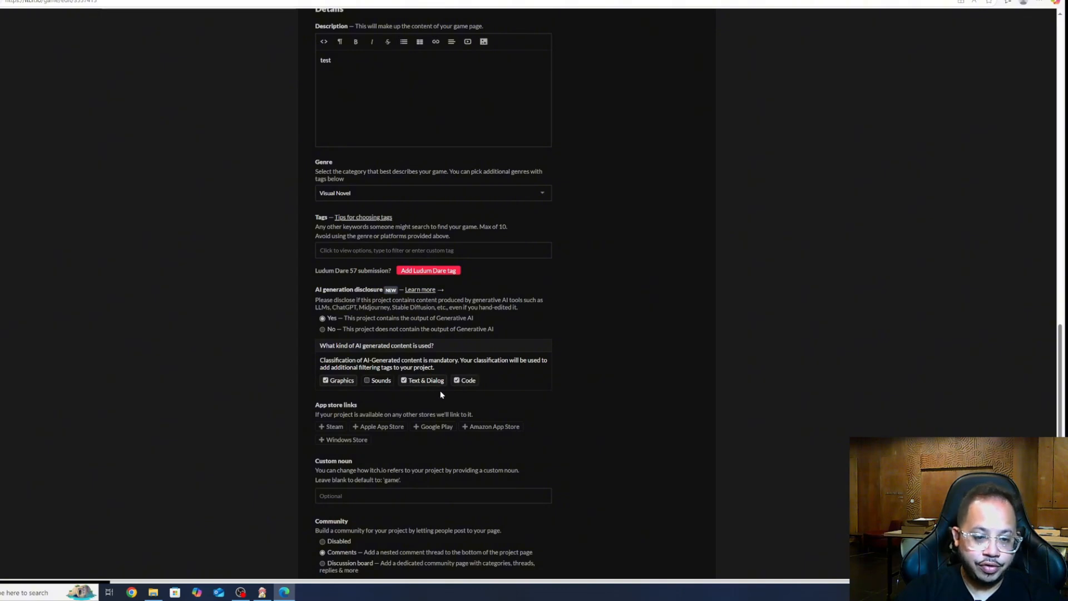
{"action": "left_click", "coordinate": [366, 381]}
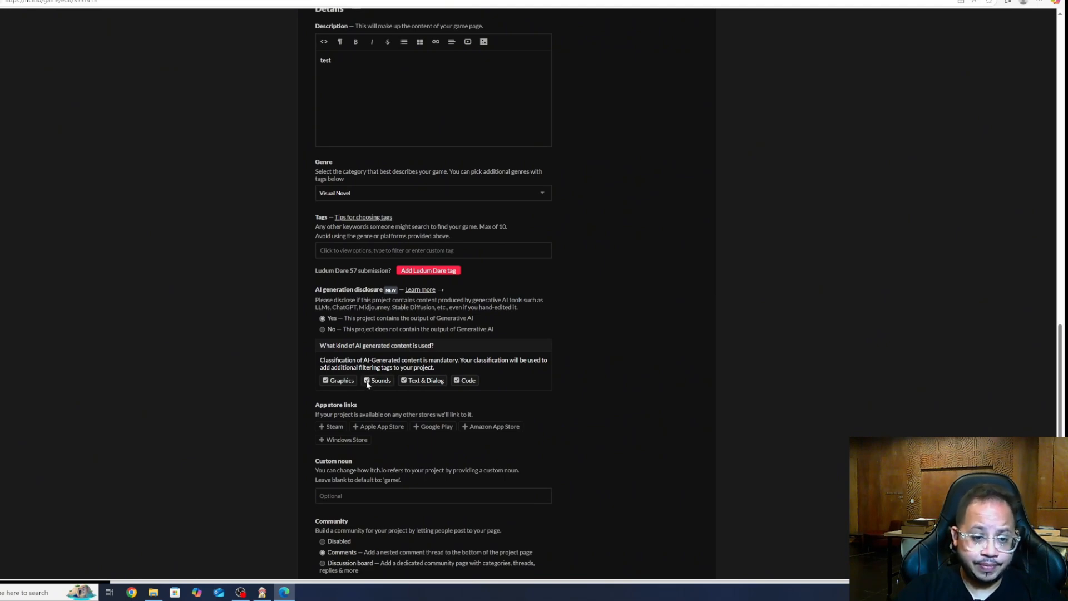
Set Community to Disabled and Visibility to Restricted
{"action": "scroll", "coordinate": [283, 417], "scroll_direction": "down", "scroll_amount": 2}
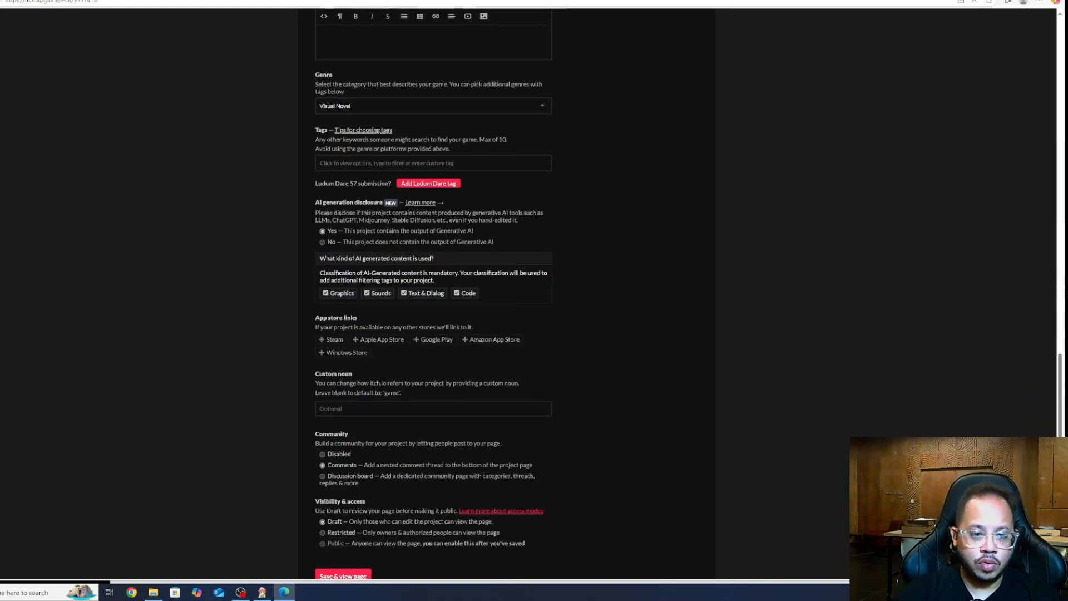
{"action": "scroll", "coordinate": [269, 410], "scroll_direction": "down", "scroll_amount": 2}
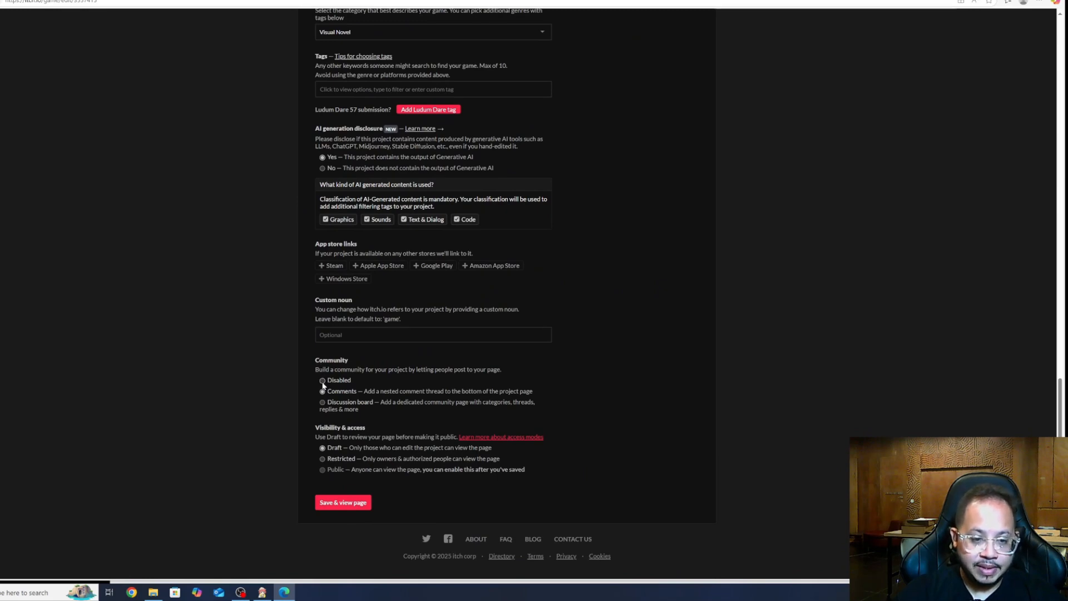
{"action": "left_click", "coordinate": [322, 381]}
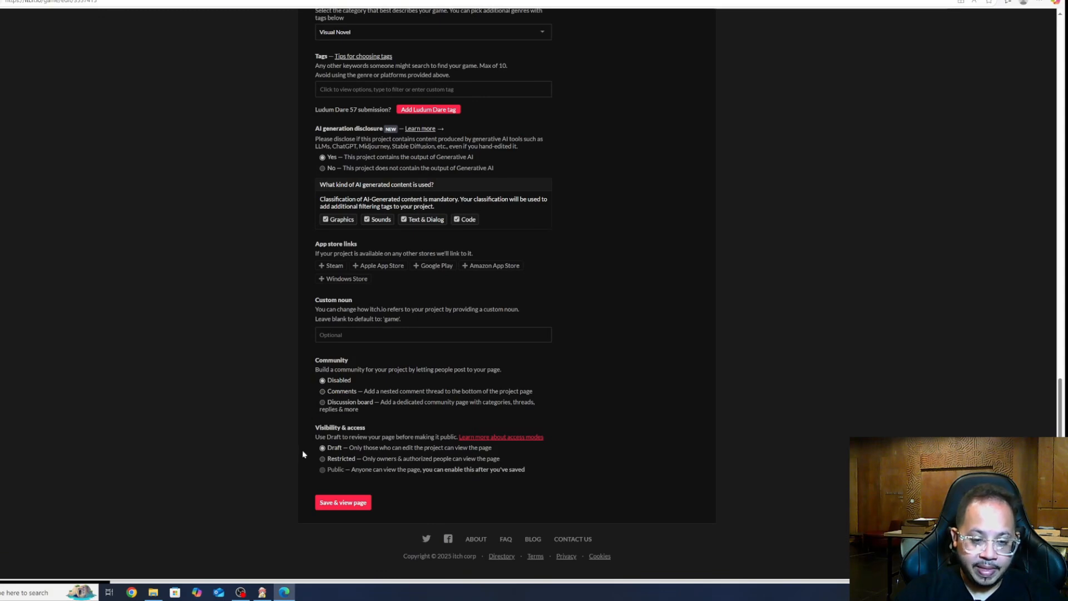
{"action": "left_click", "coordinate": [323, 459]}
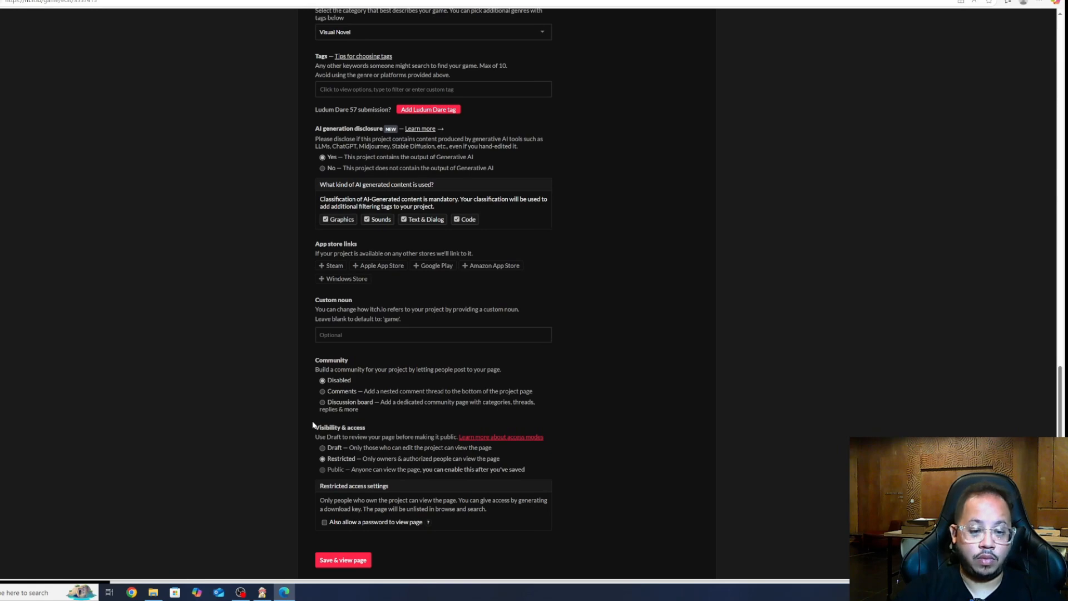
{"action": "scroll", "coordinate": [288, 428], "scroll_direction": "down", "scroll_amount": 1}
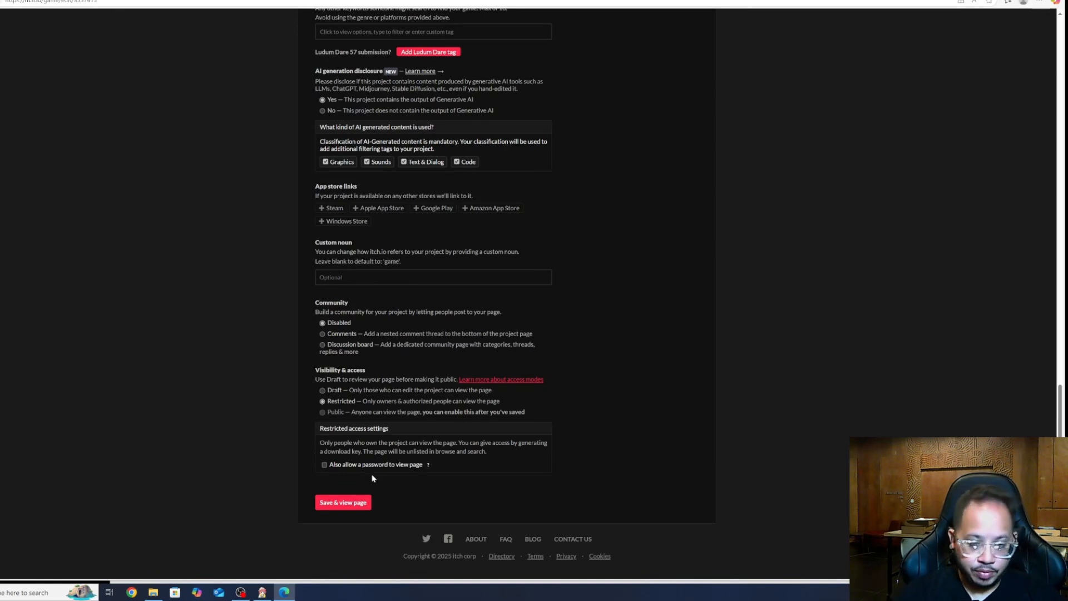
Save and view the game page, expand More information, and run the game in the browser
{"action": "left_click", "coordinate": [349, 504]}
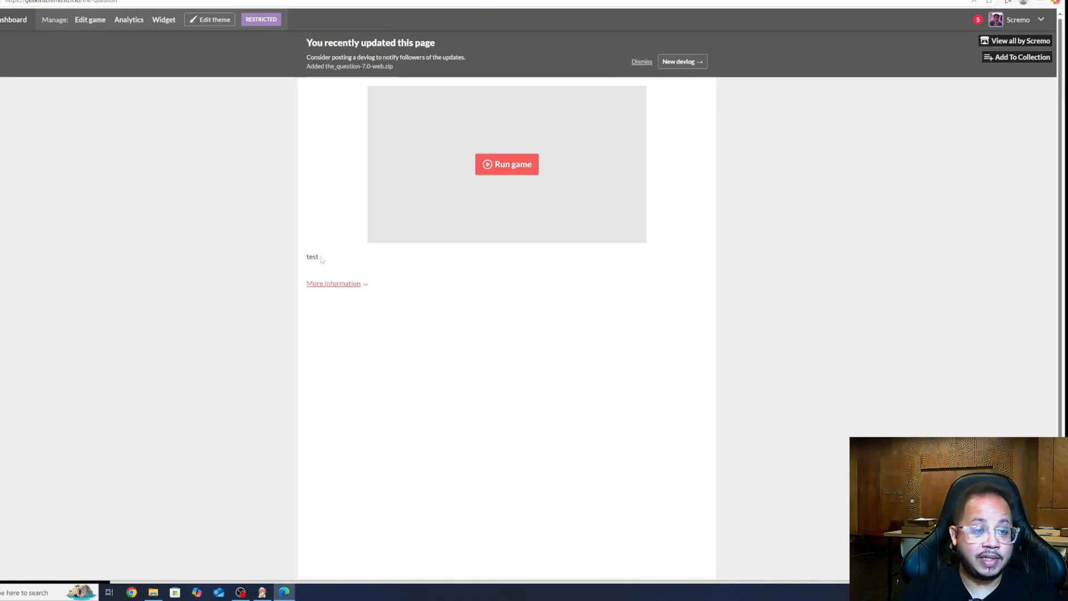
{"action": "left_click", "coordinate": [365, 285]}
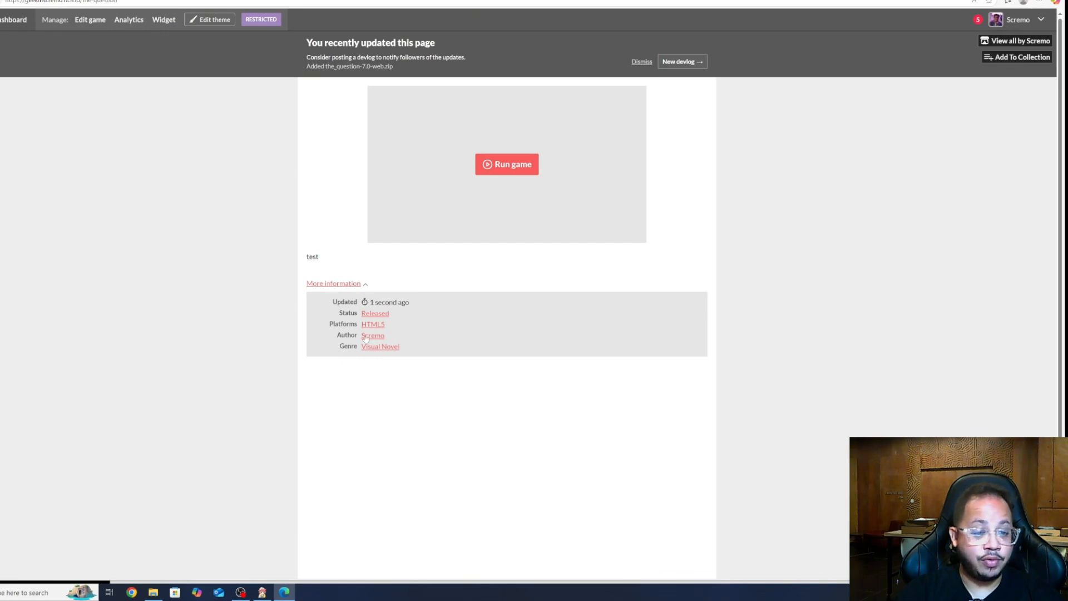
{"action": "left_click", "coordinate": [498, 166]}
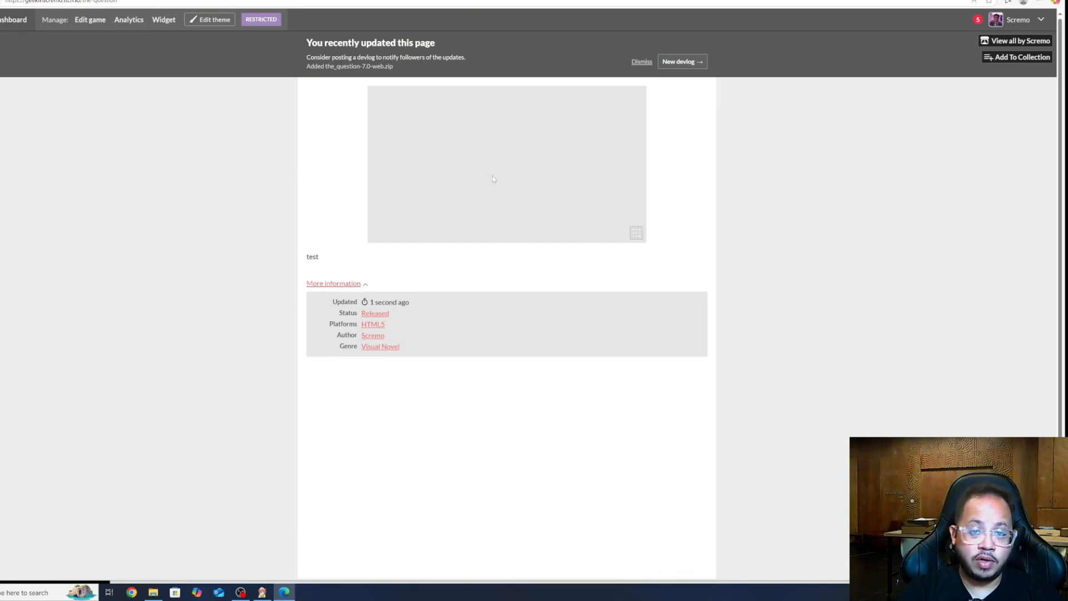